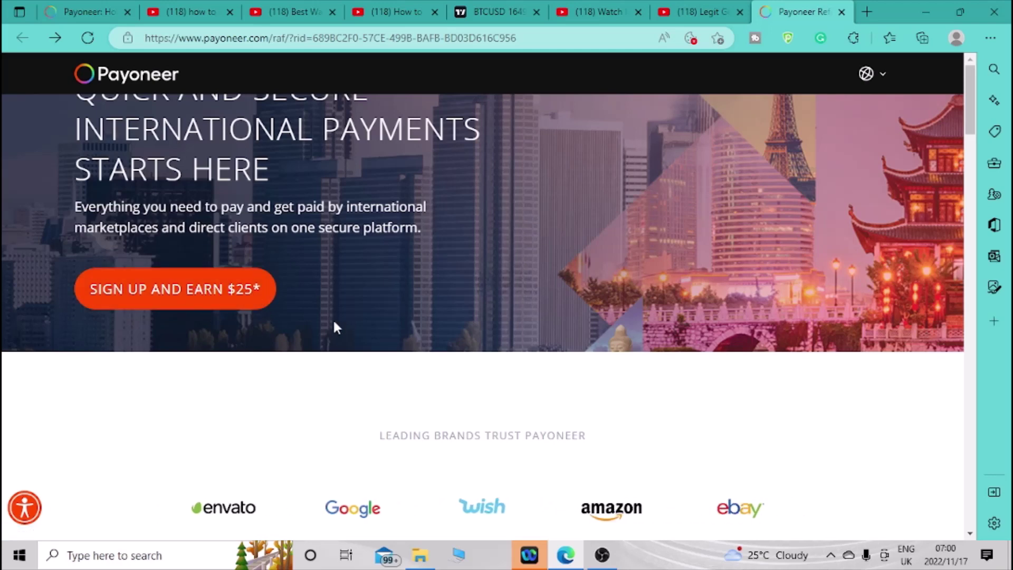
Start the sign-up with the $25 offer from the Payoneer referral page and look over the account types.
scroll(530, 268, "down", 3)
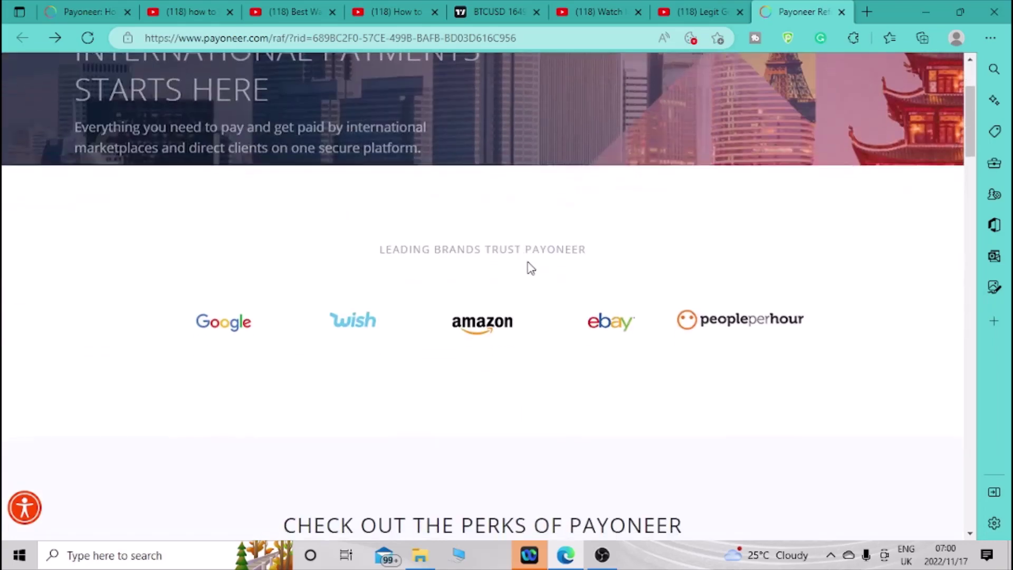
scroll(528, 267, "up", 3)
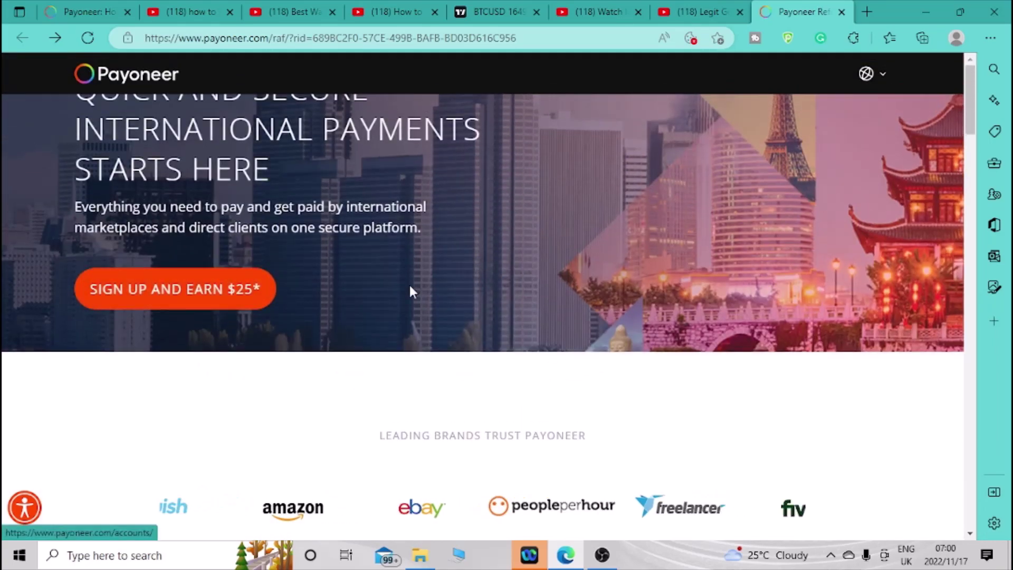
left_click(162, 307)
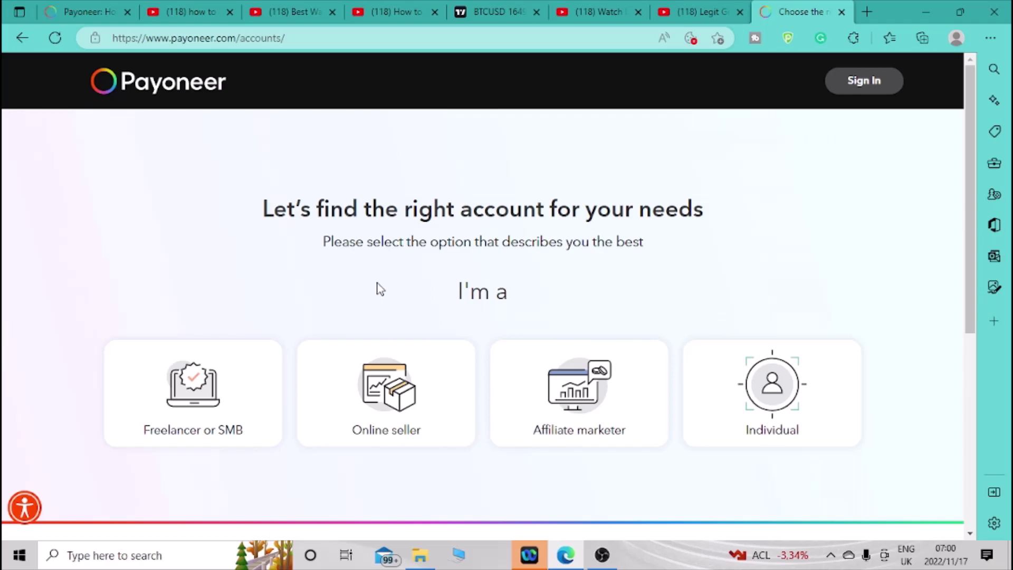
scroll(489, 288, "down", 3)
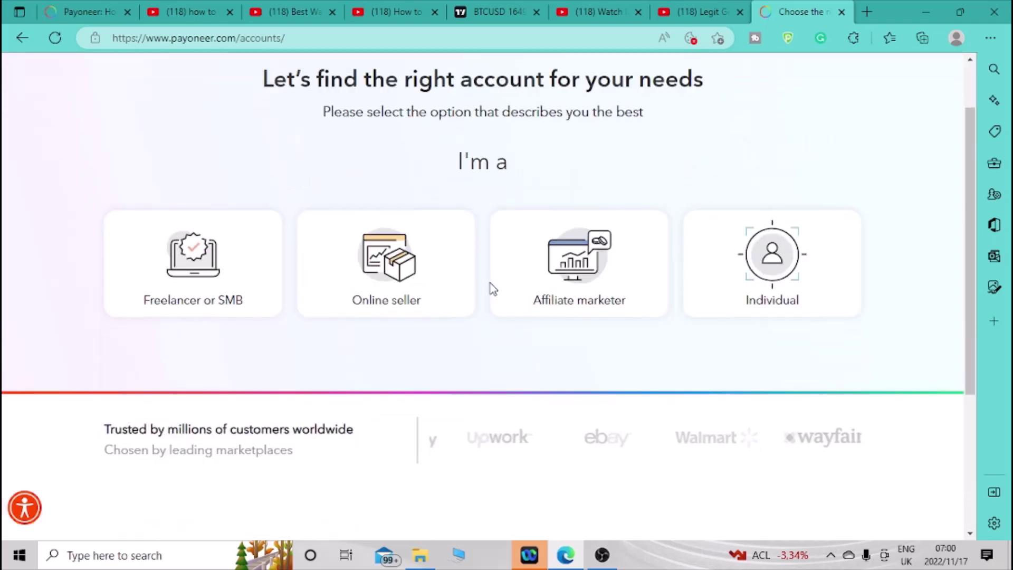
scroll(480, 343, "up", 3)
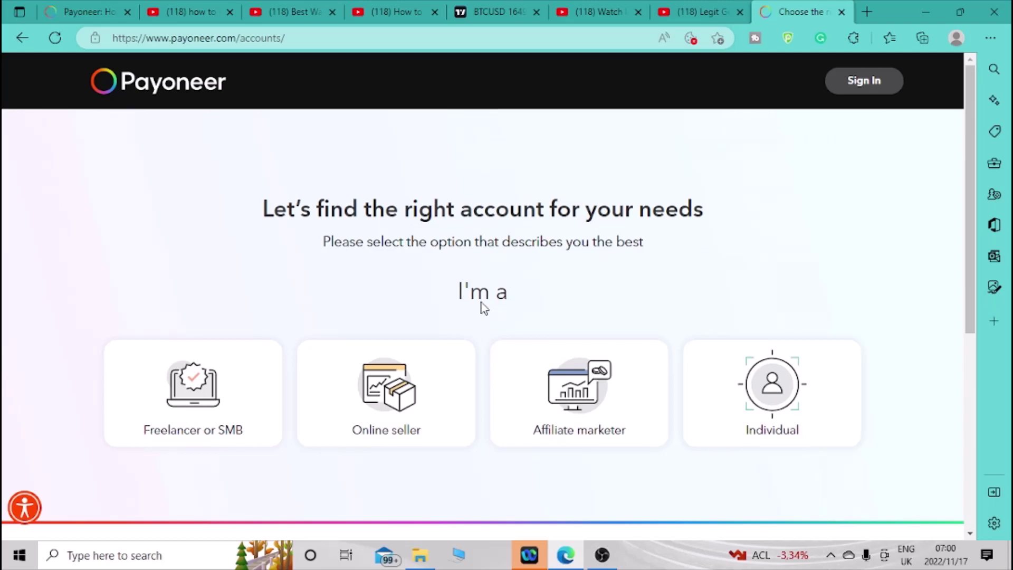
Choose the Online seller account for getting paid by ecommerce marketplaces and start its registration.
left_click(387, 414)
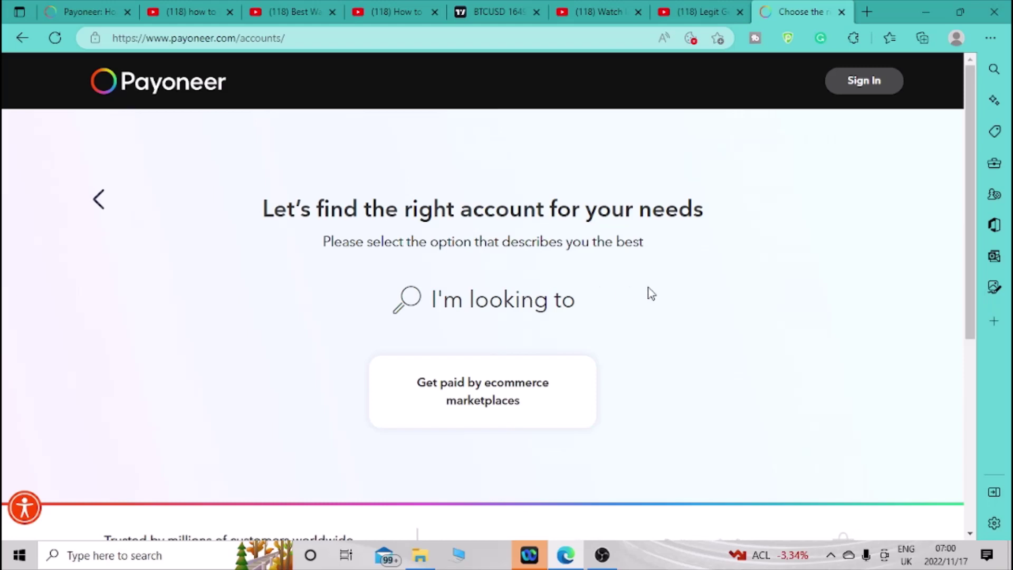
scroll(649, 292, "down", 2)
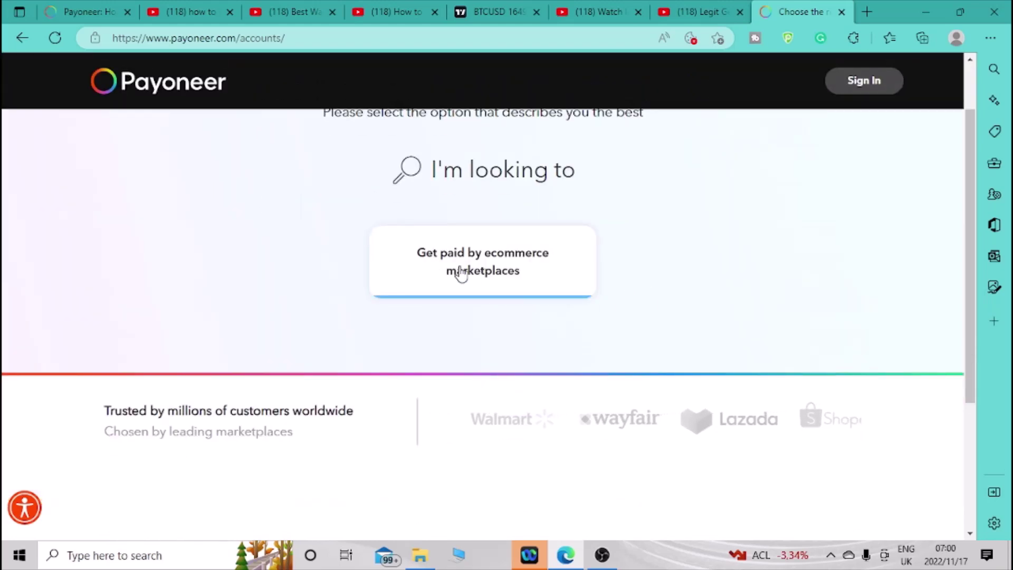
left_click(488, 268)
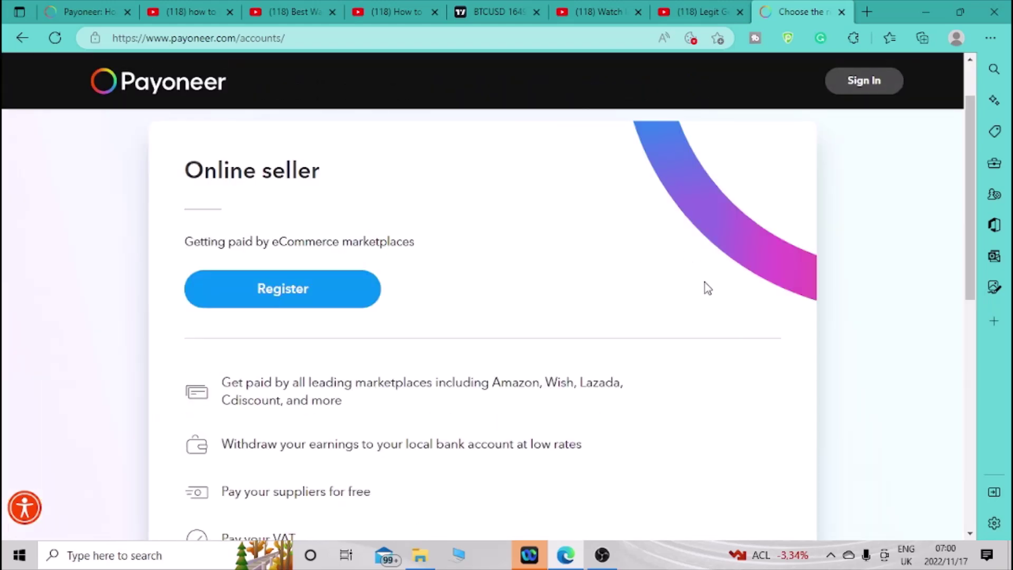
left_click(270, 303)
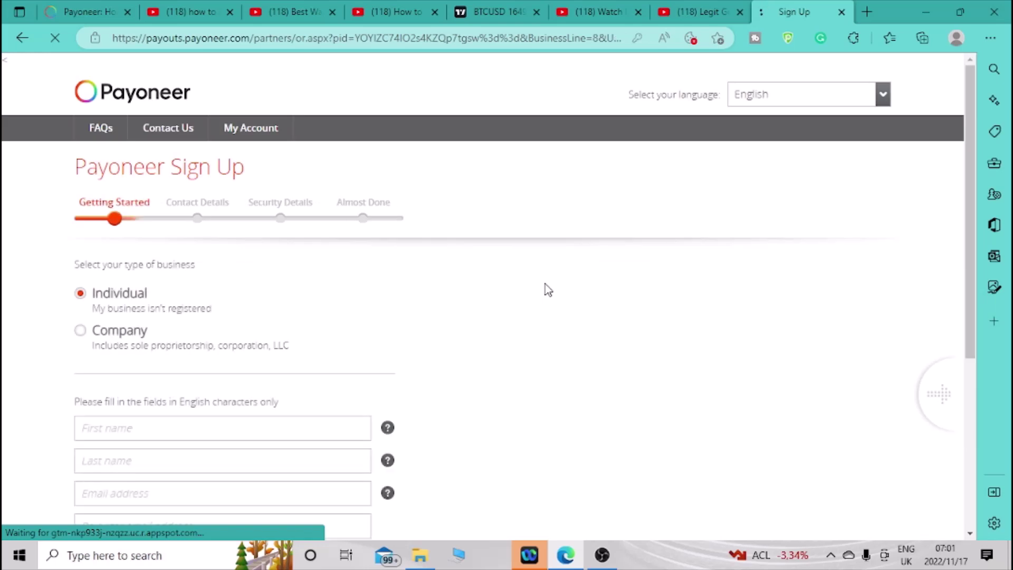
Review the business type choices and personal detail fields on the Getting Started sign-up form.
scroll(523, 299, "down", 2)
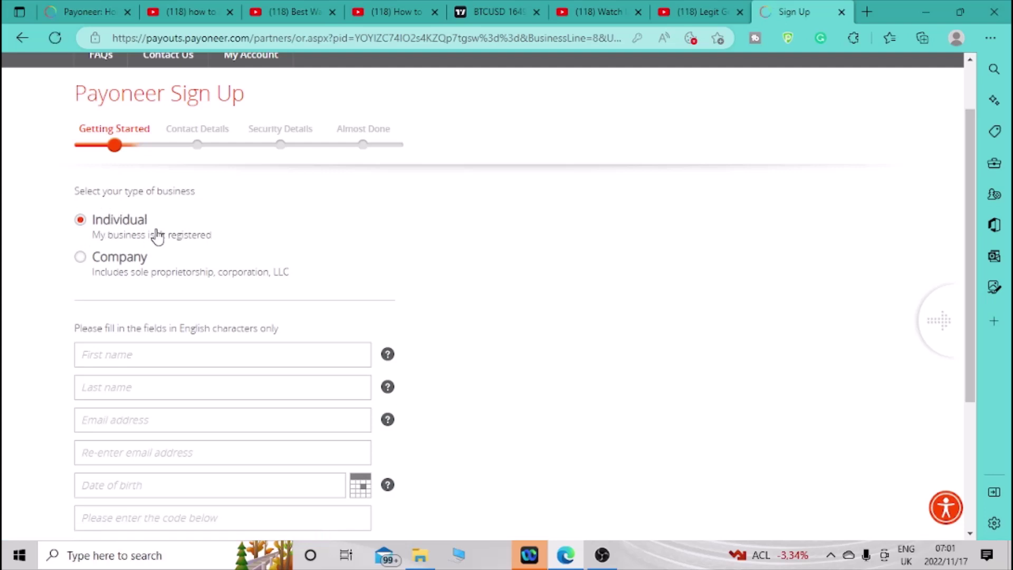
scroll(369, 224, "down", 3)
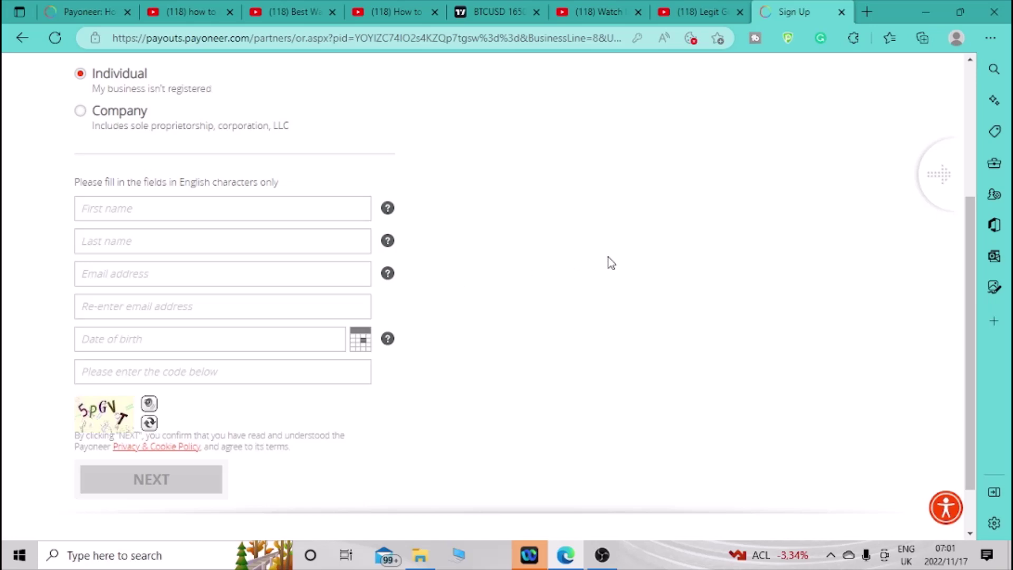
scroll(607, 258, "up", 4)
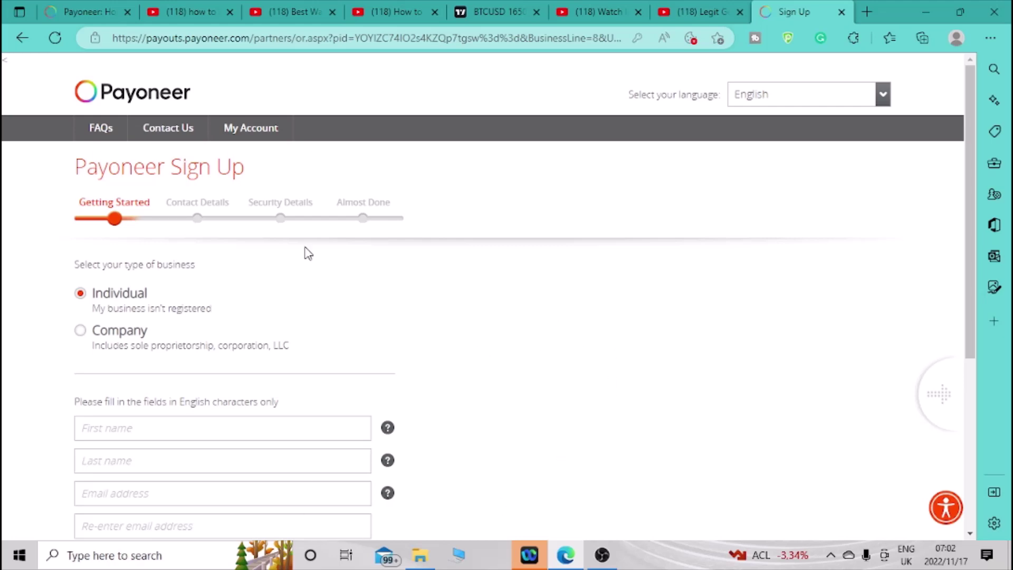
Switch to the signed-in Payoneer account and bring up its approved receiving accounts.
left_click(89, 12)
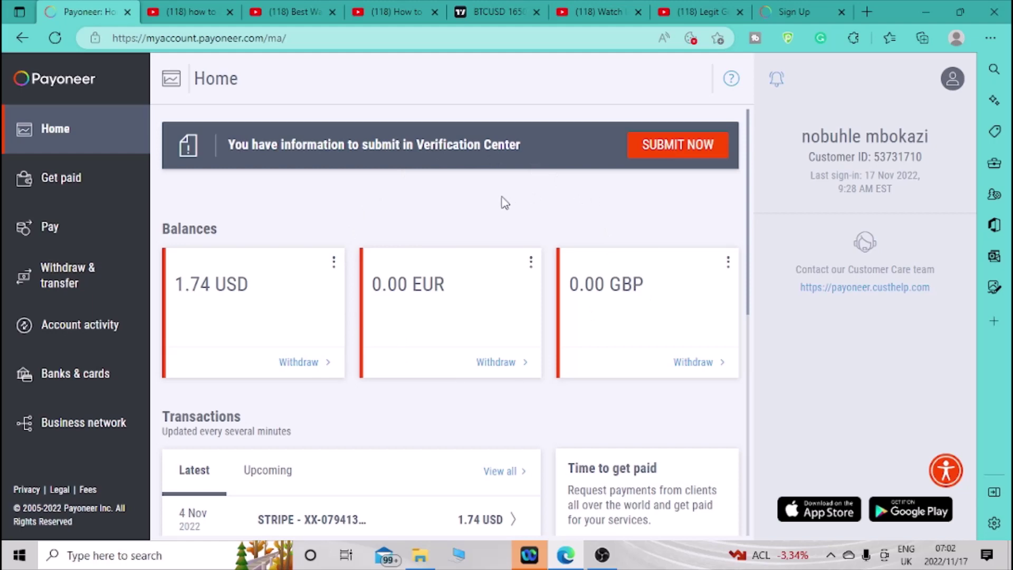
scroll(502, 202, "down", 1)
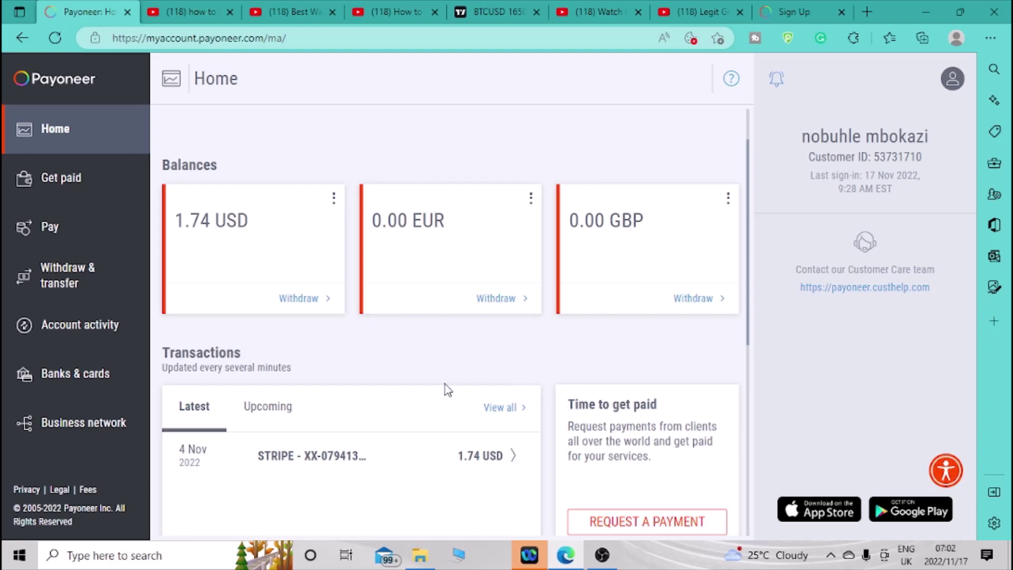
left_click(65, 195)
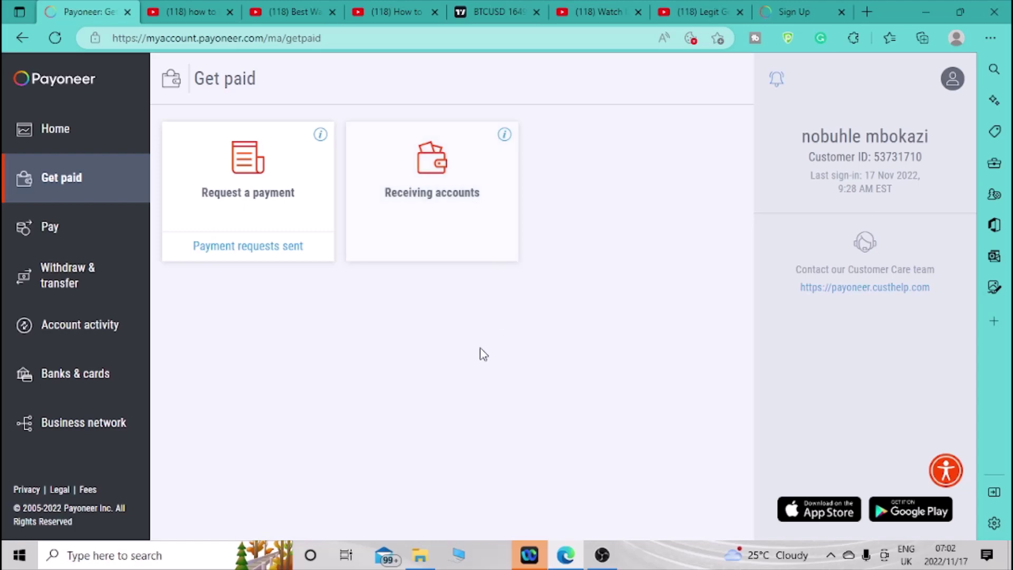
left_click(440, 214)
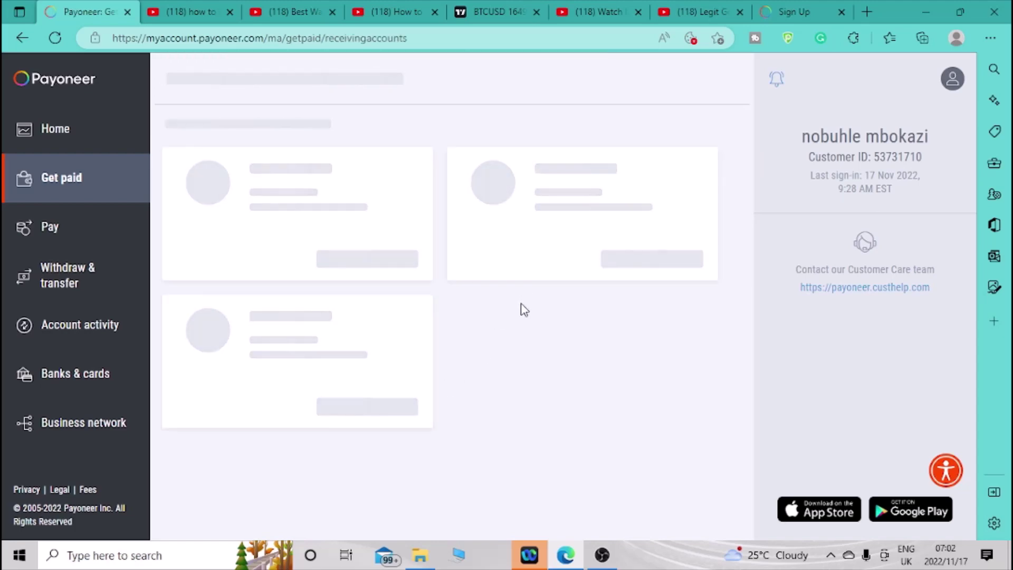
scroll(524, 311, "down", 2)
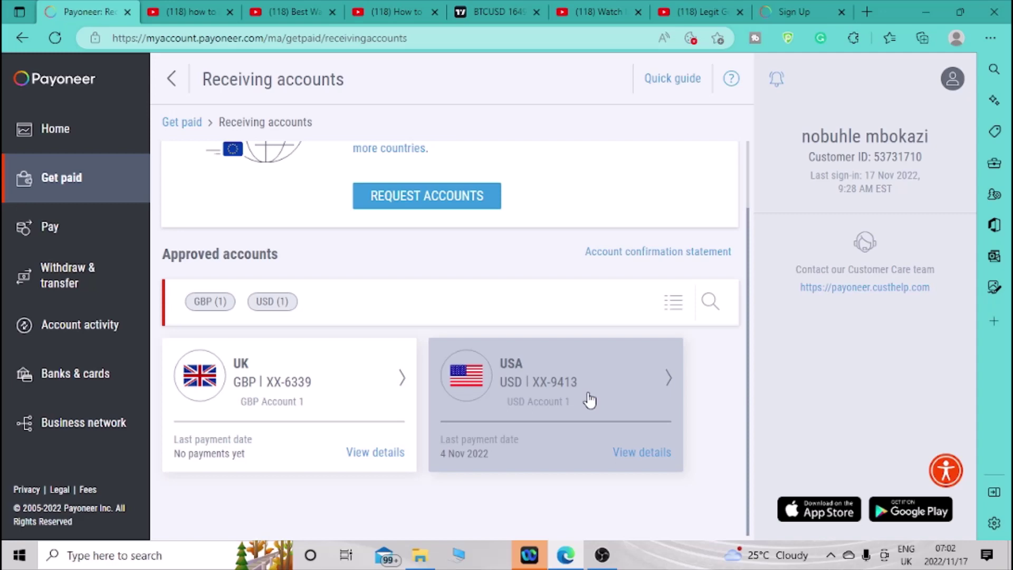
View the bank details of the USA (USD) and UK (GBP) receiving accounts, closing each one after reading.
left_click(561, 393)
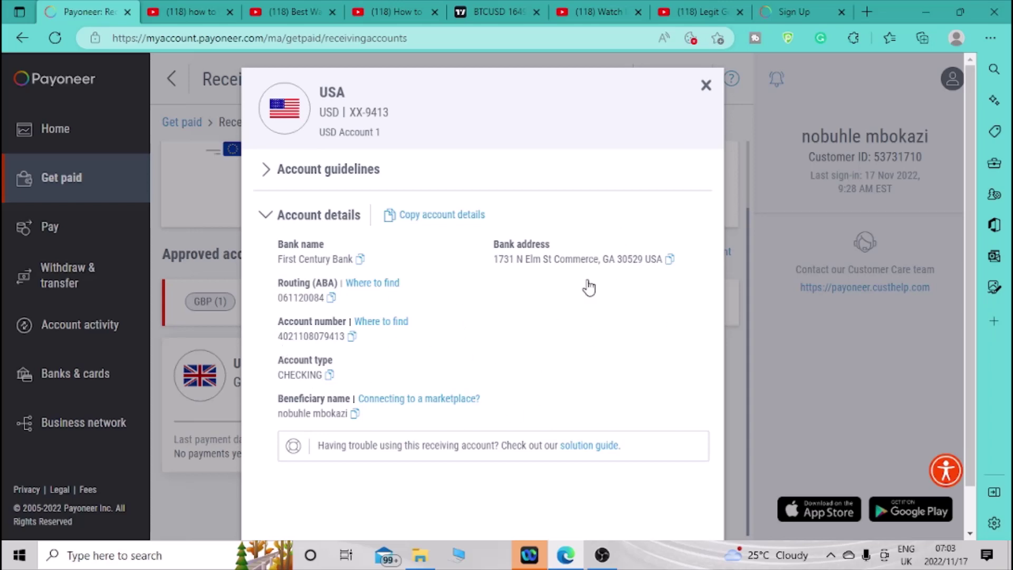
left_click(707, 86)
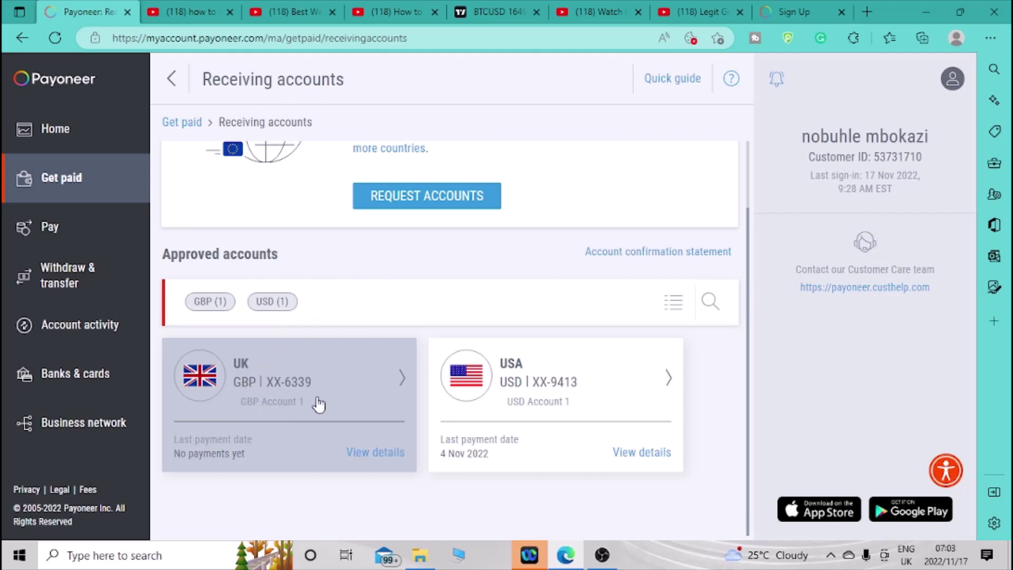
left_click(273, 382)
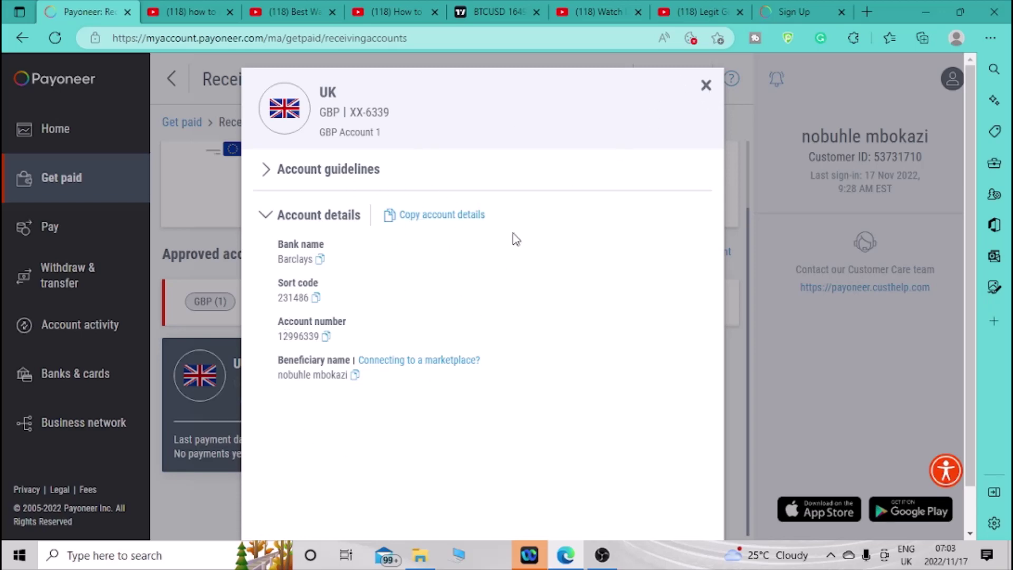
left_click(706, 86)
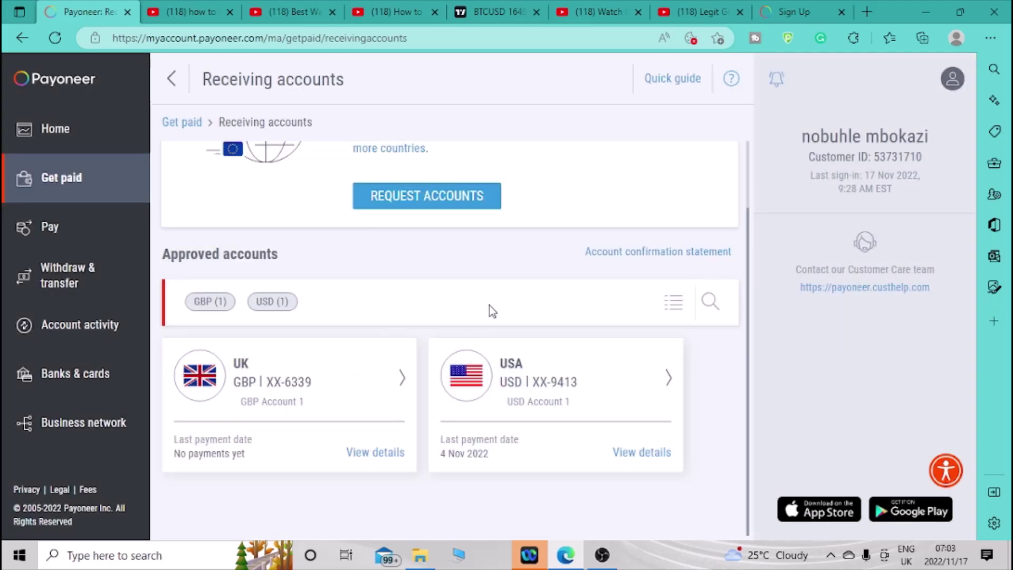
Return to the account home page and look over the currency balances and latest transactions.
scroll(338, 288, "up", 2)
left_click(59, 133)
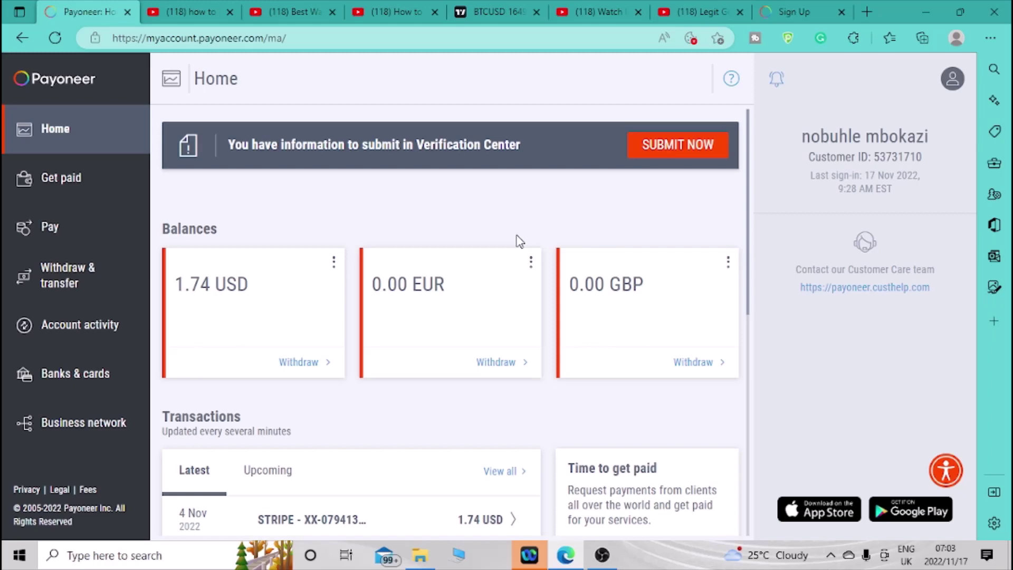
scroll(312, 273, "down", 2)
scroll(370, 237, "up", 2)
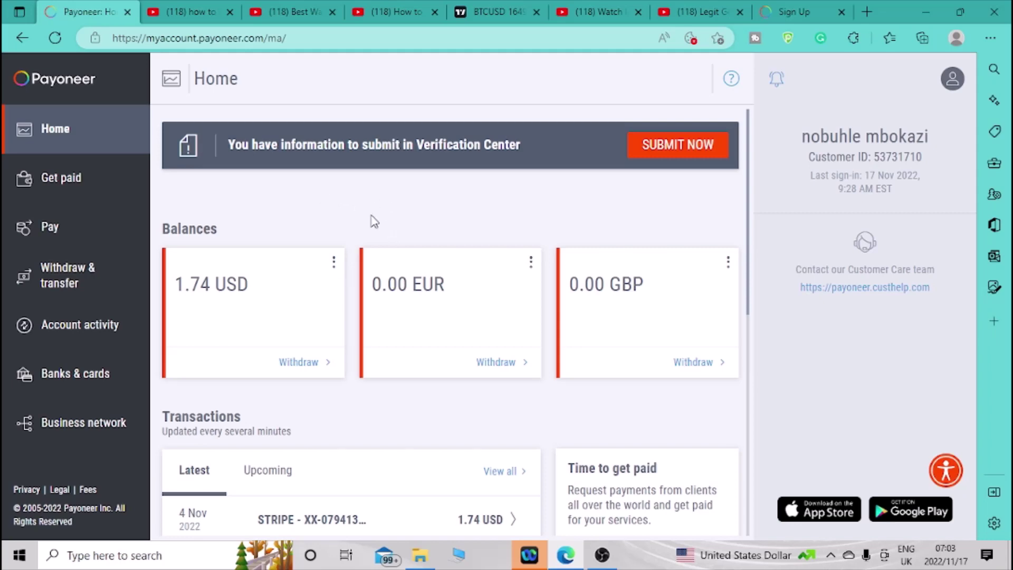
Look through the options in the Pay, Withdraw & transfer, Account activity and Banks & cards sections.
left_click(53, 233)
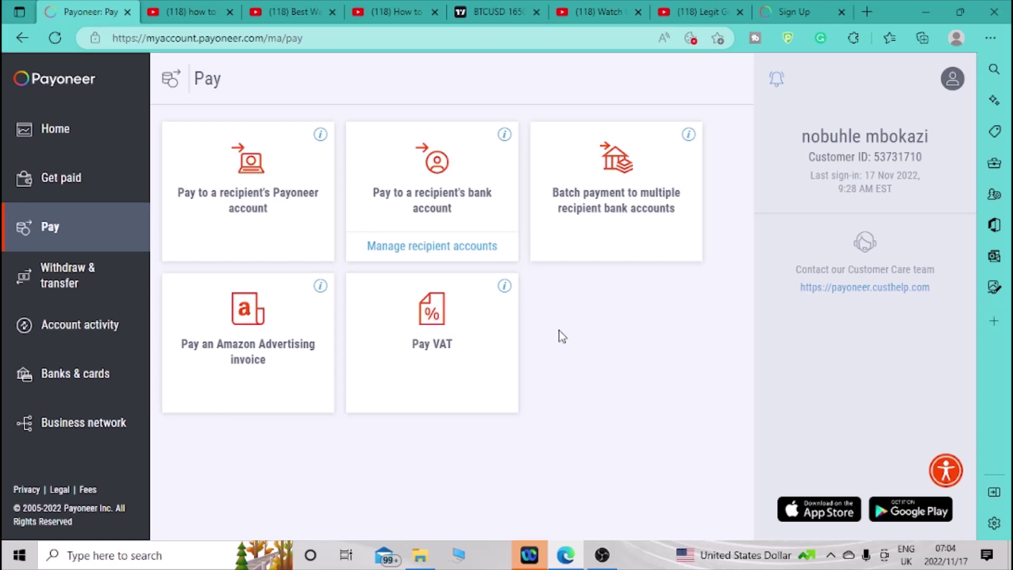
left_click(72, 285)
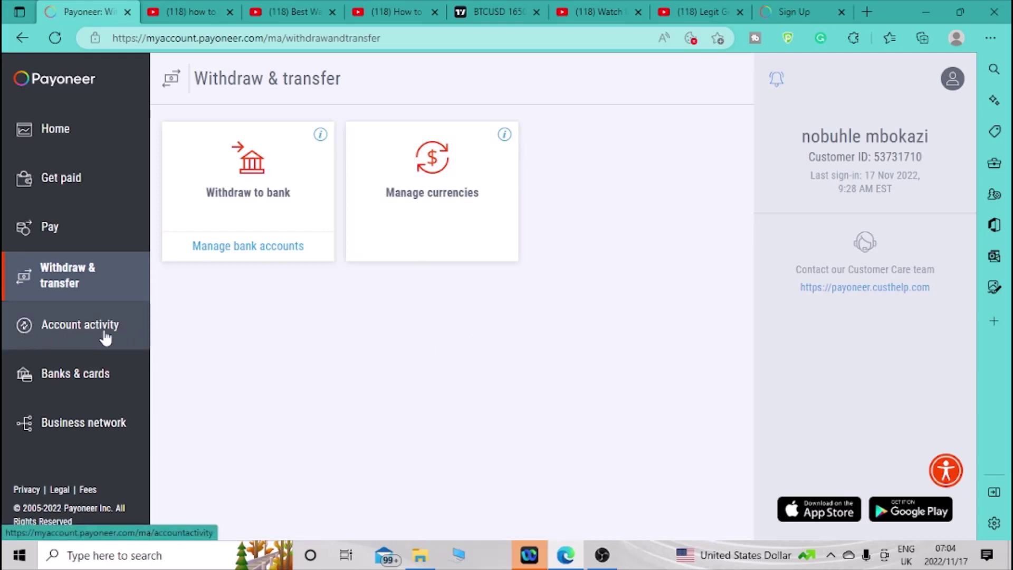
left_click(82, 337)
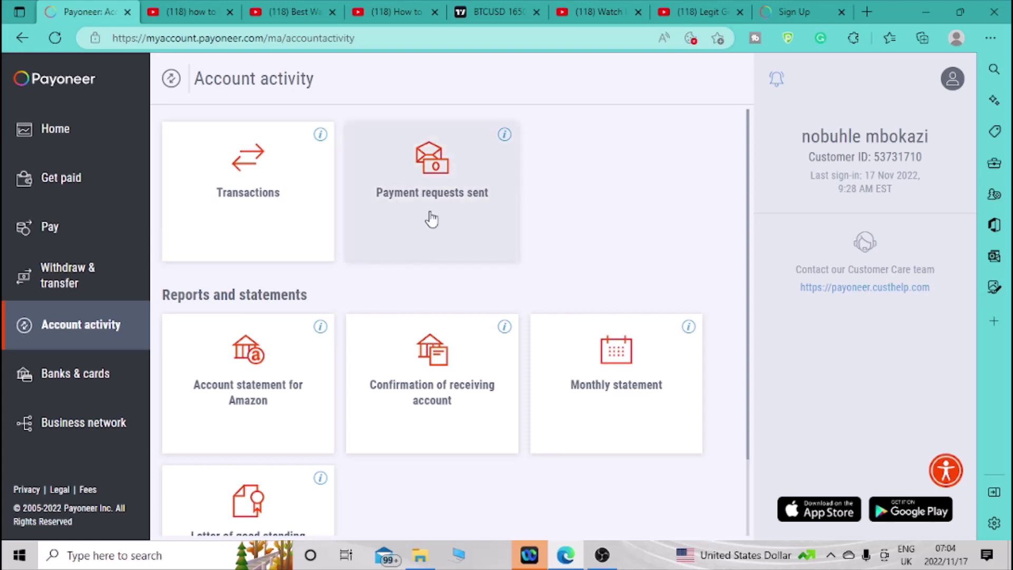
scroll(208, 362, "down", 1)
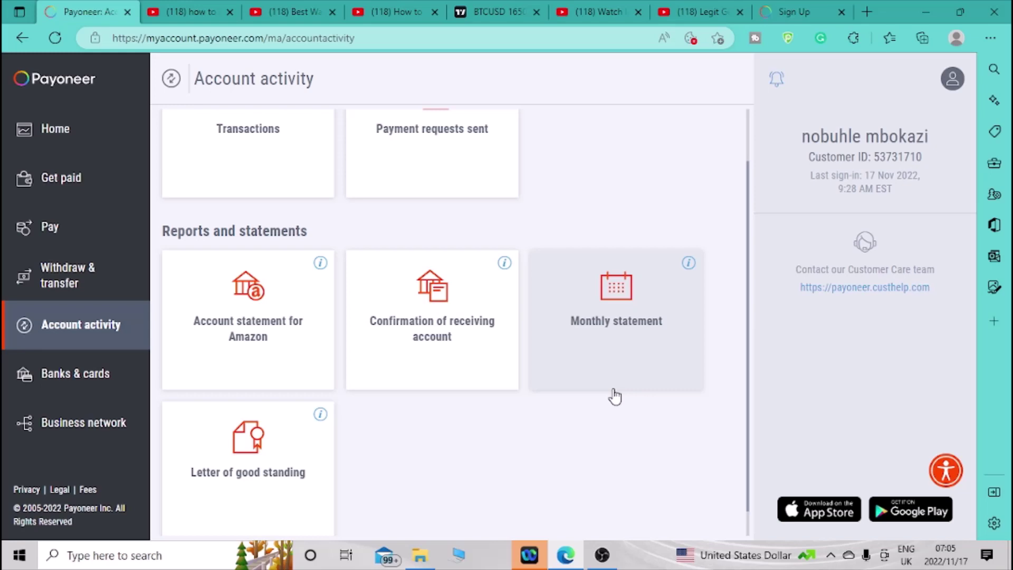
left_click(70, 385)
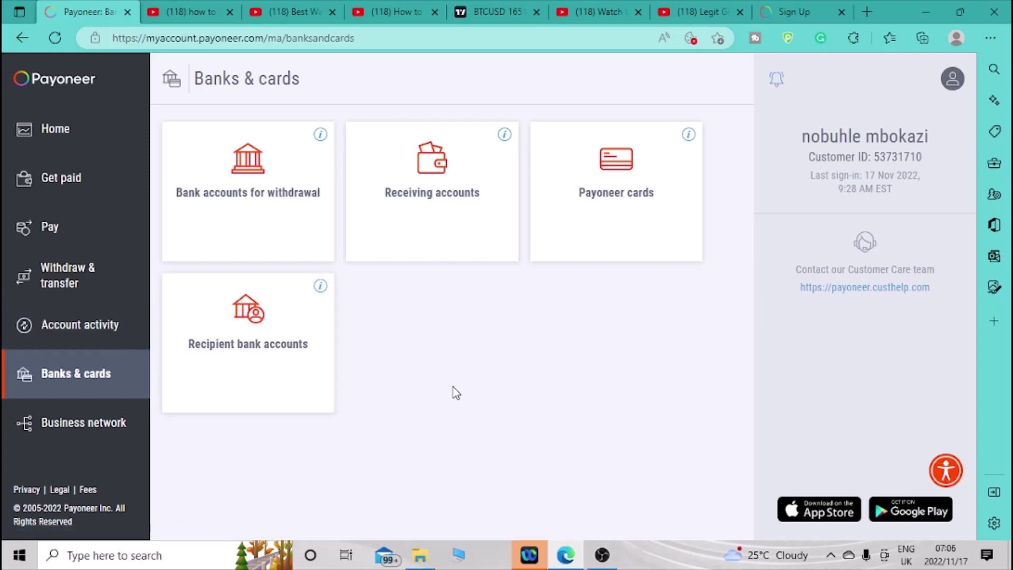
Go back to the account home page and examine it down to the refer-a-friend offer.
left_click(84, 139)
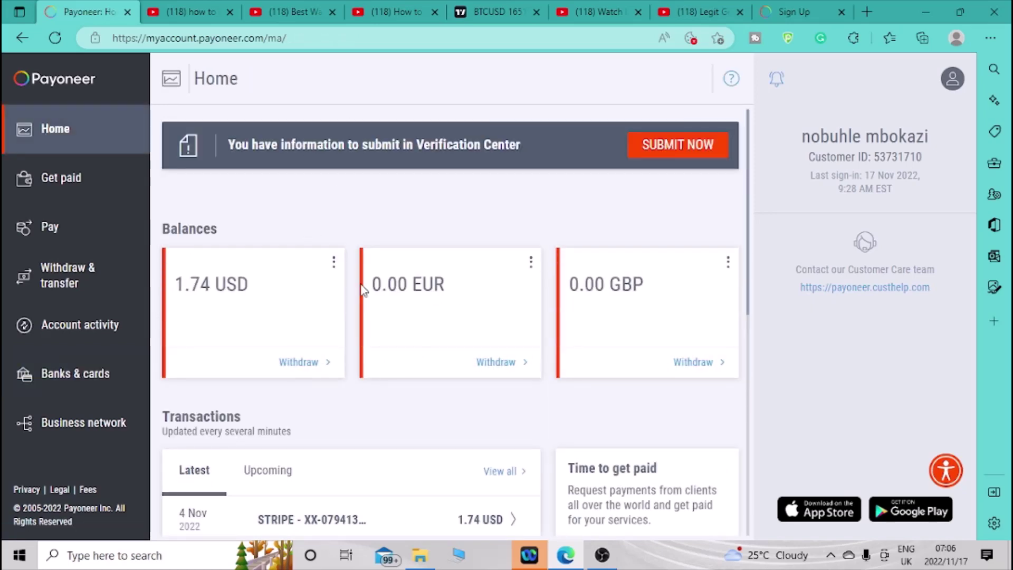
scroll(470, 400, "down", 8)
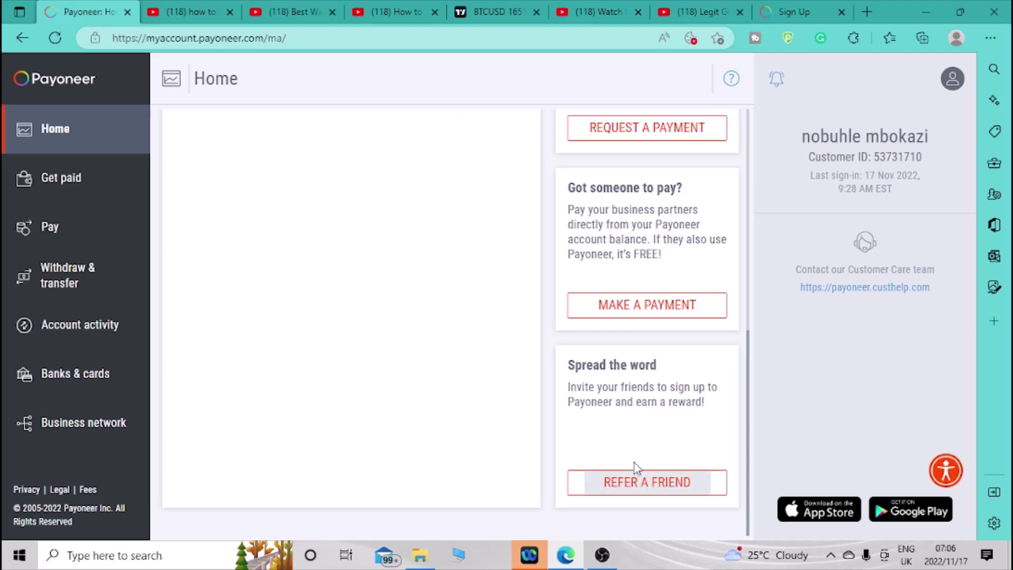
scroll(430, 396, "up", 8)
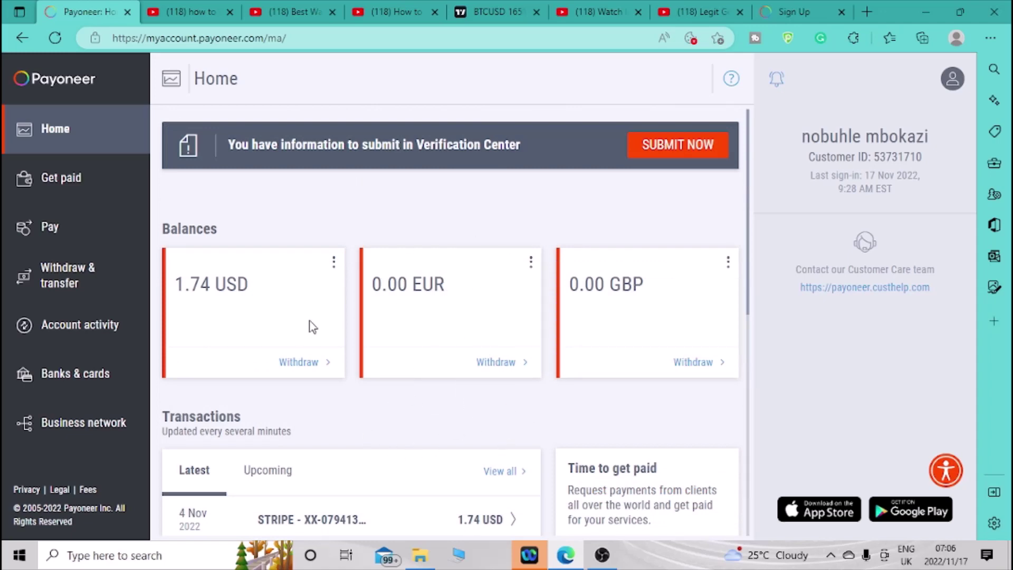
scroll(340, 328, "down", 2)
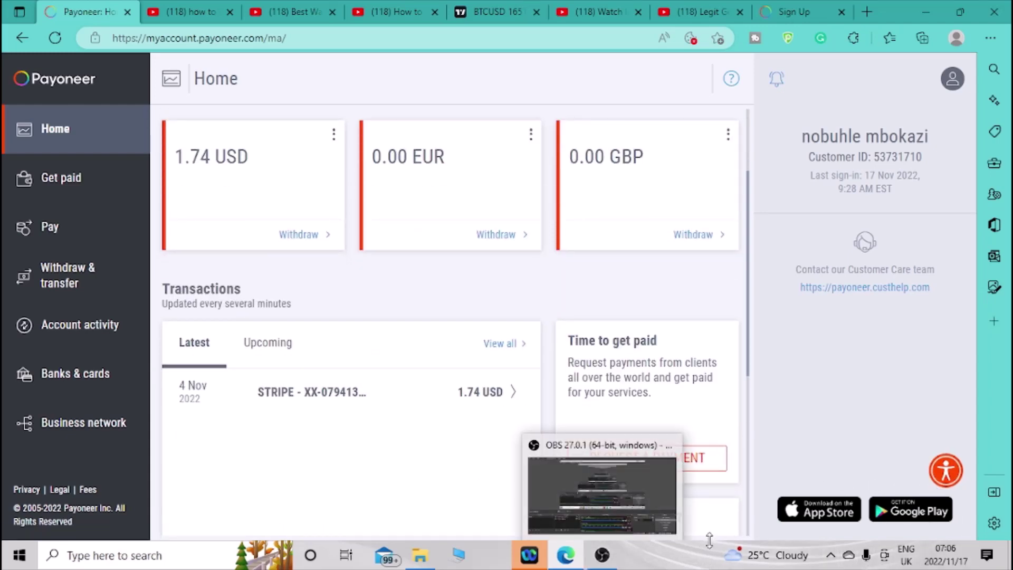
left_click(605, 557)
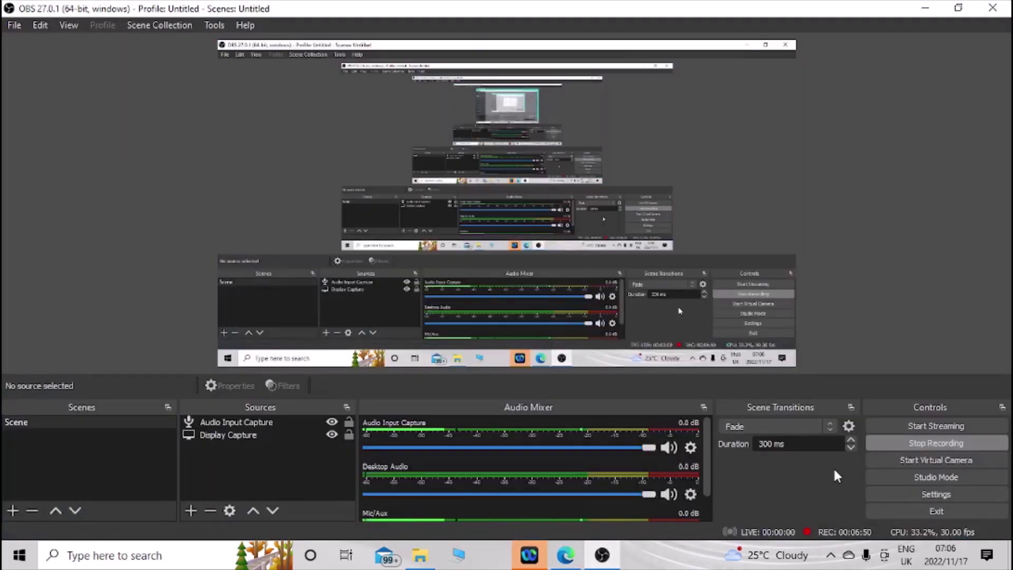